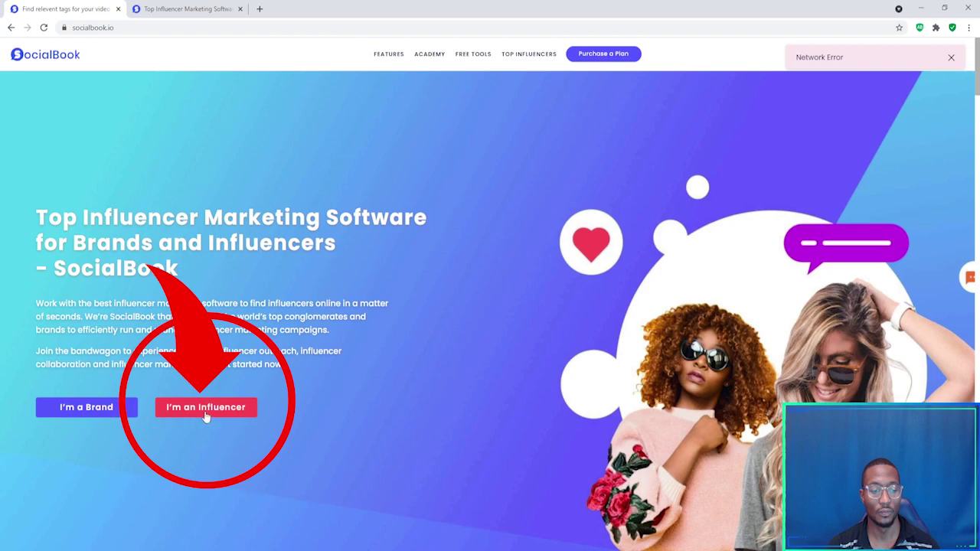
Step: Start the sign-up as an influencer and review the Basic, Hobby and Pro plans for YouTube channels
click(205, 408)
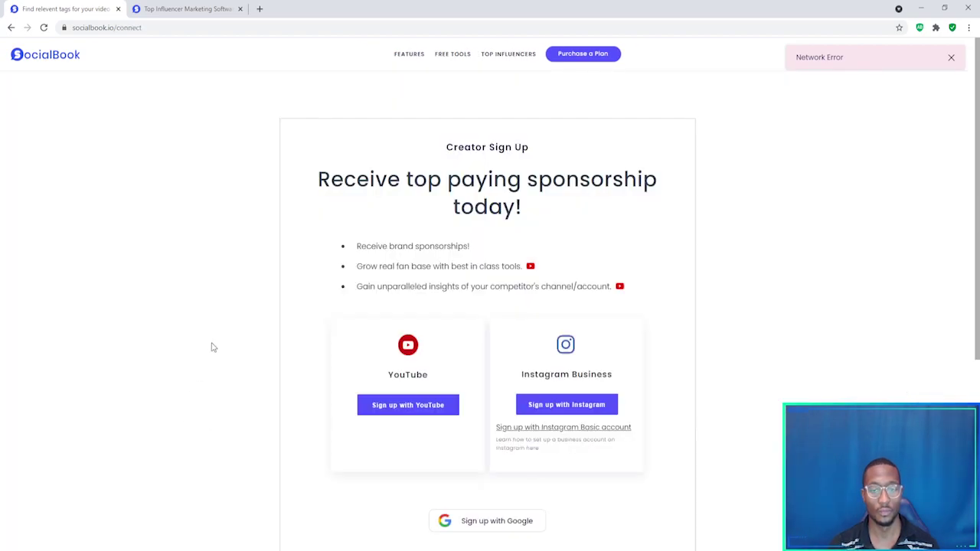
scroll(408, 282, down, 1)
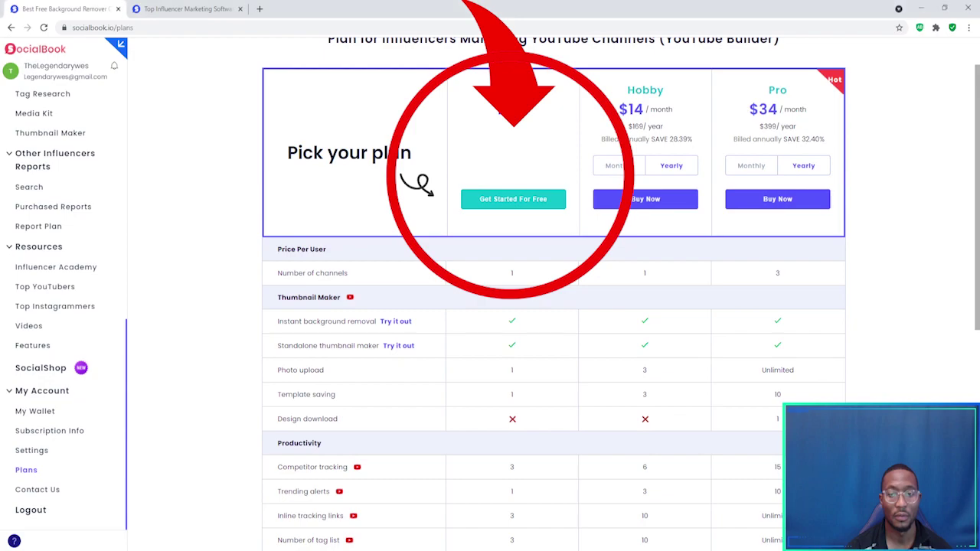
scroll(298, 252, up, 1)
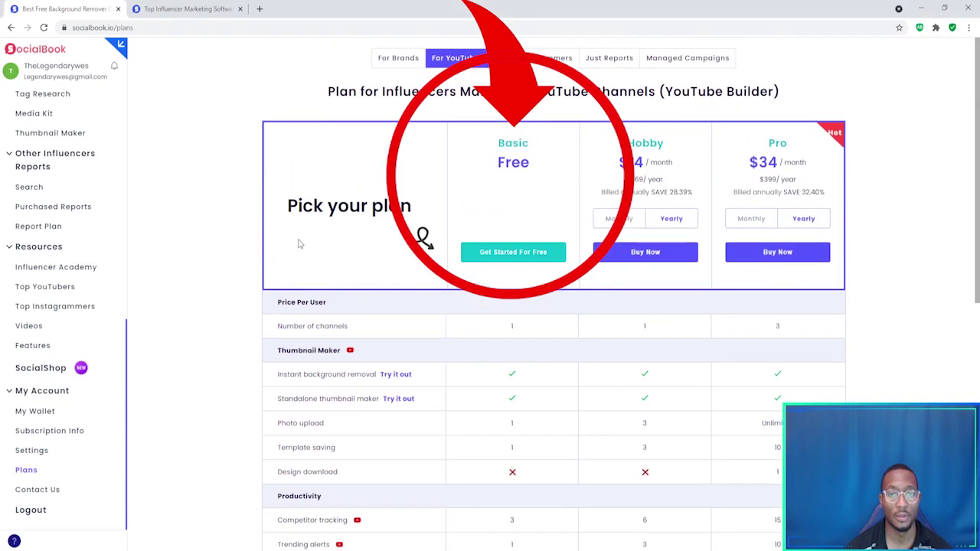
scroll(299, 244, down, 4)
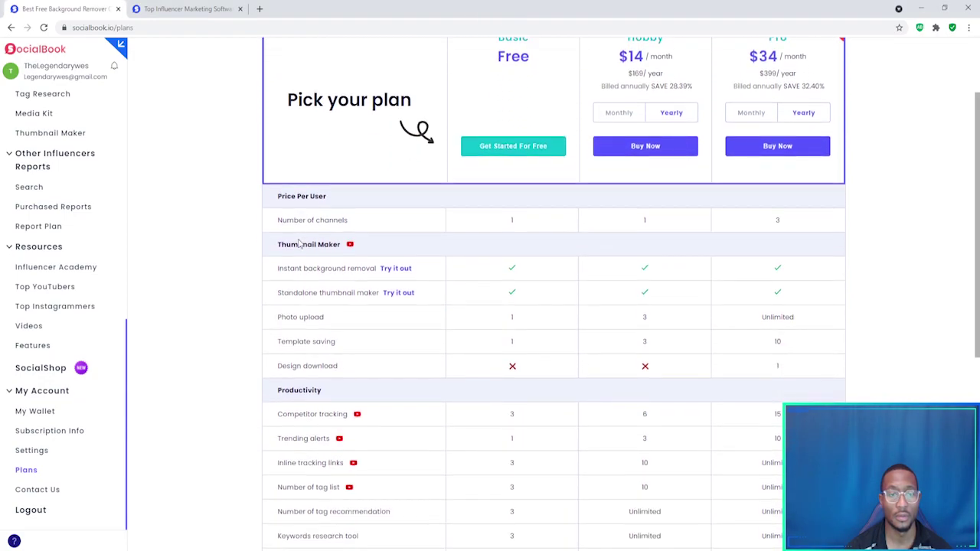
scroll(300, 239, down, 1)
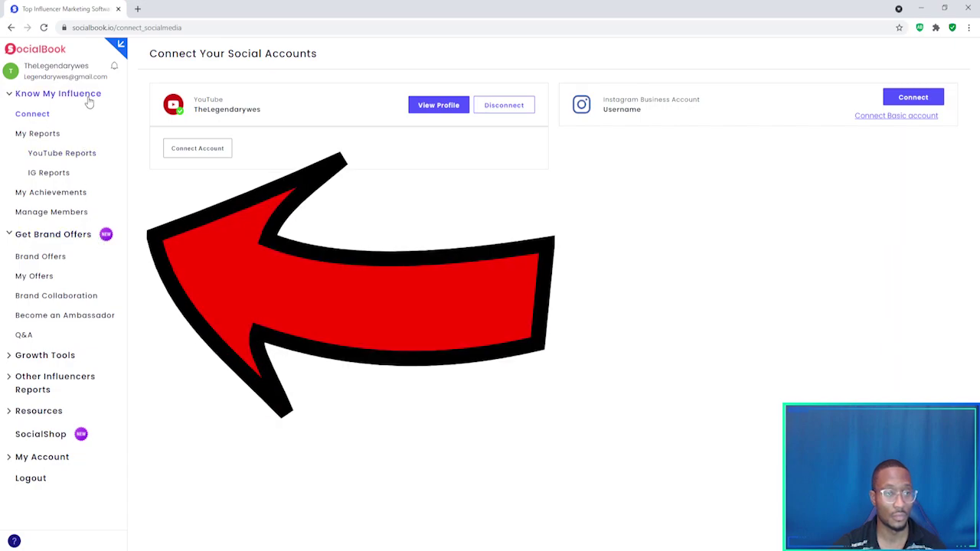
Step: Open the YouTube report, reconnect the channel profile and review its recent posts and performance metrics
click(63, 155)
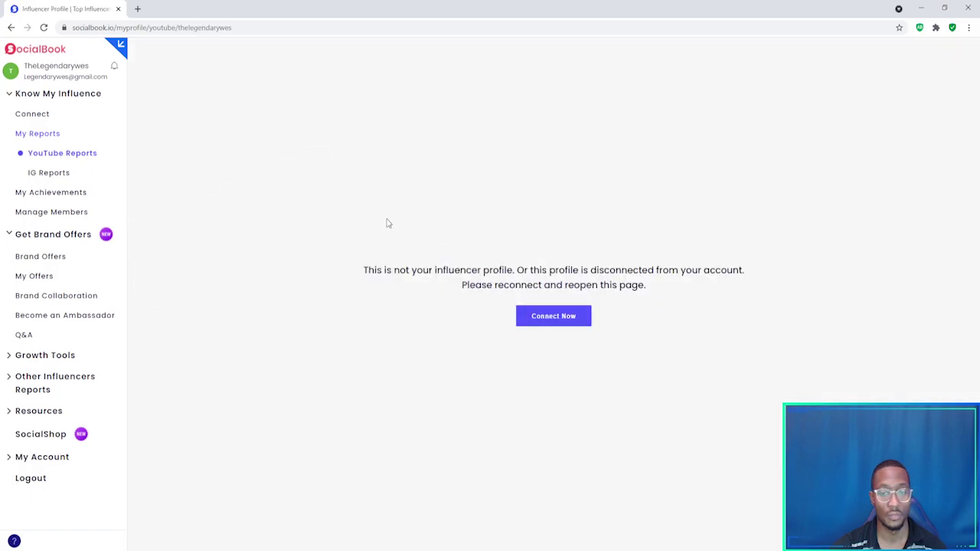
click(526, 314)
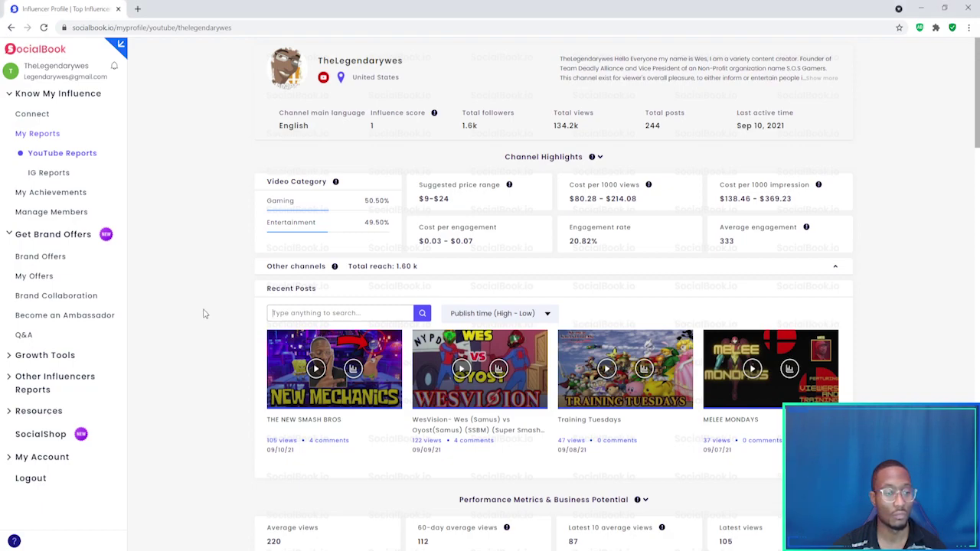
scroll(205, 314, down, 3)
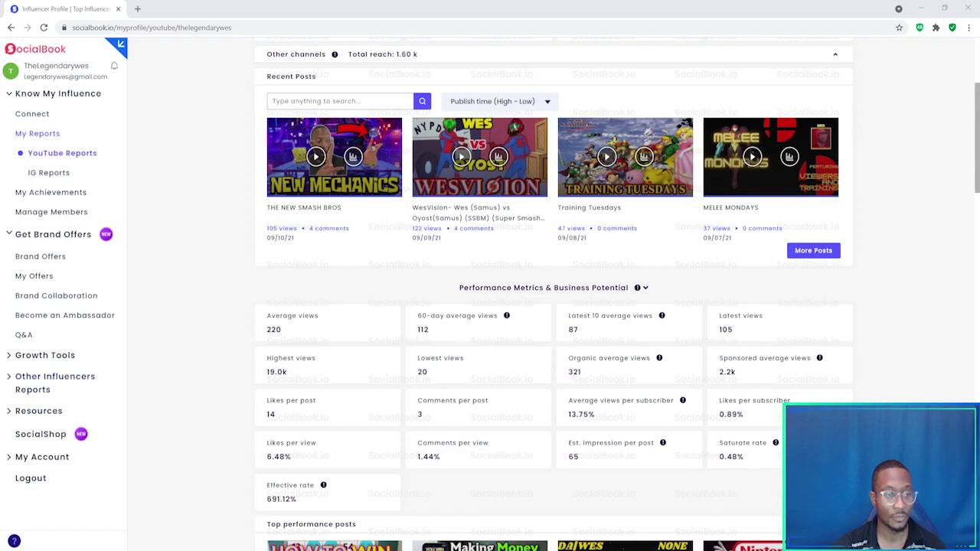
scroll(554, 295, down, 1)
scroll(554, 295, up, 1)
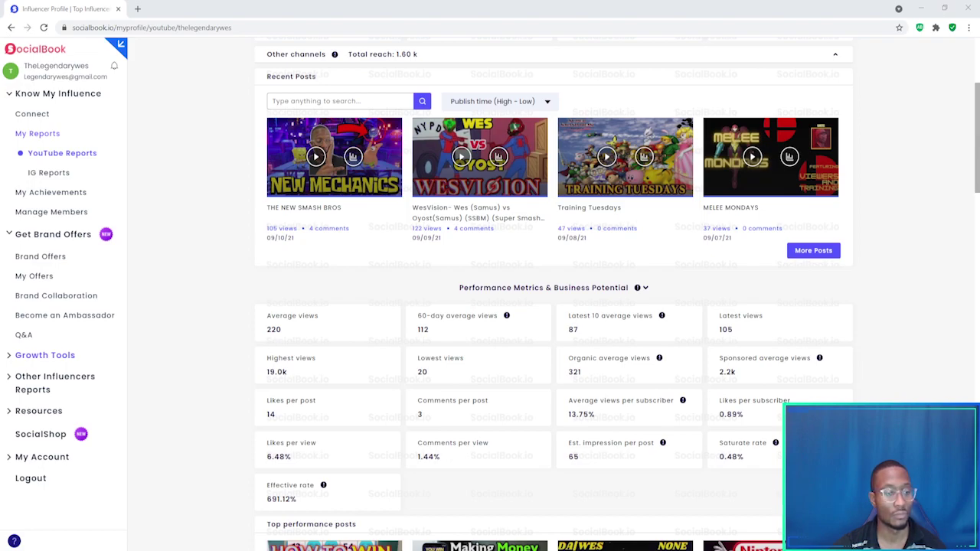
Step: Open Tag Research among the growth tools and search for the tag "love"
click(10, 357)
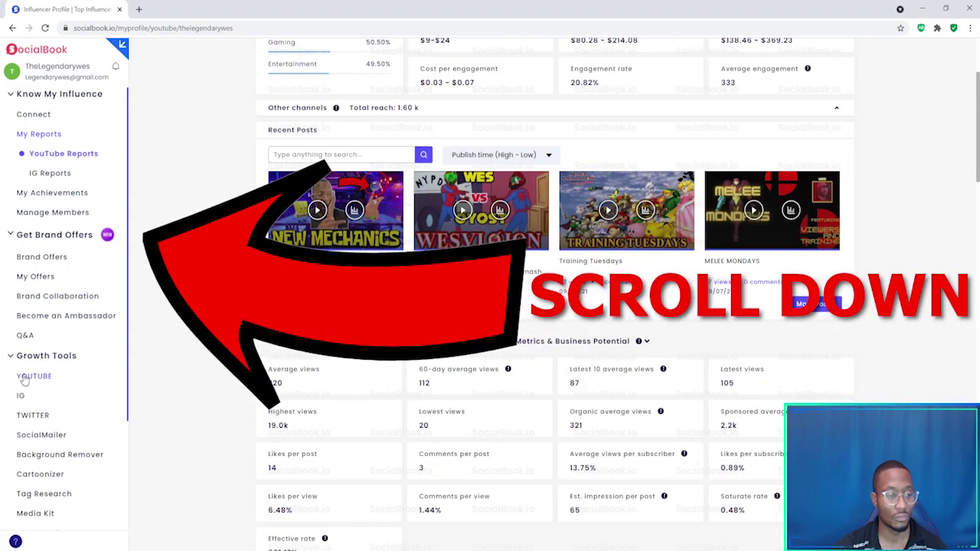
scroll(30, 382, down, 1)
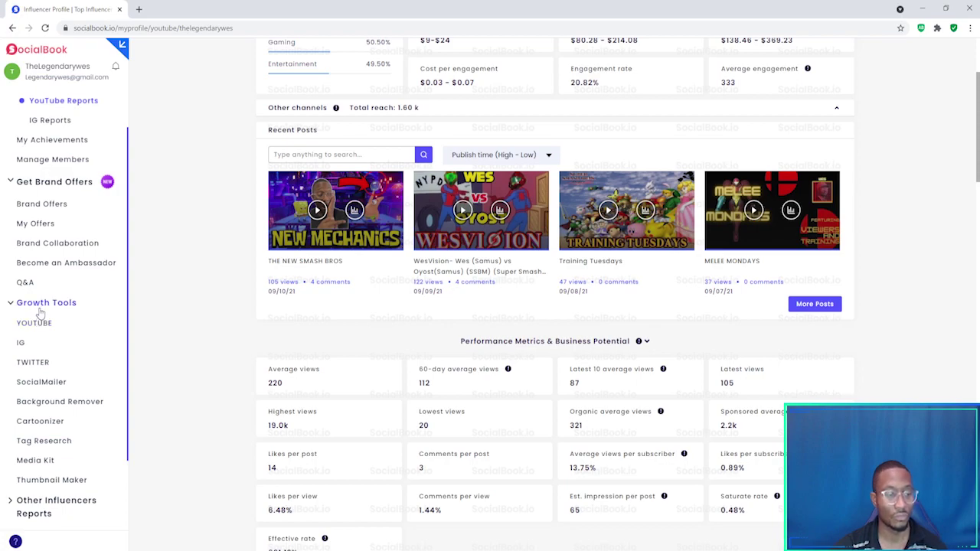
click(44, 449)
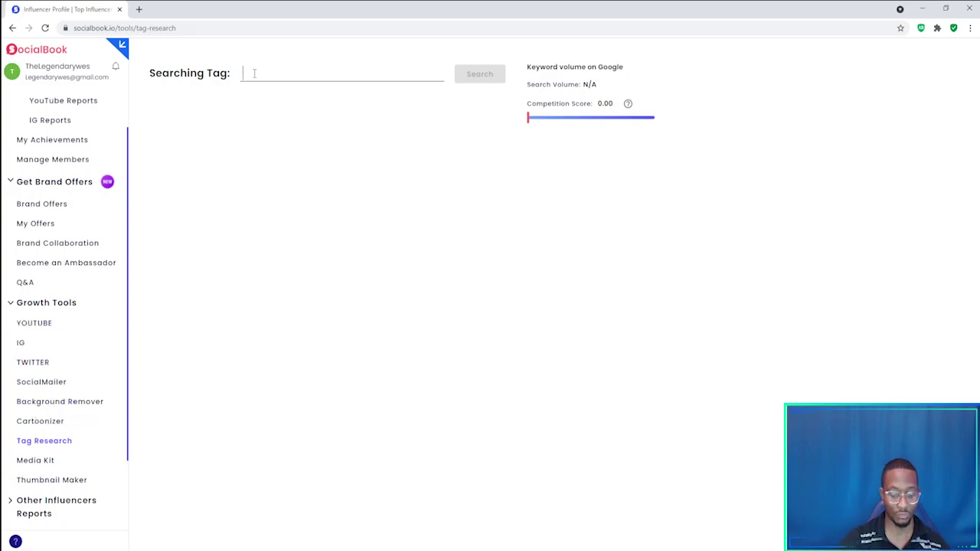
click(255, 74)
text(love)
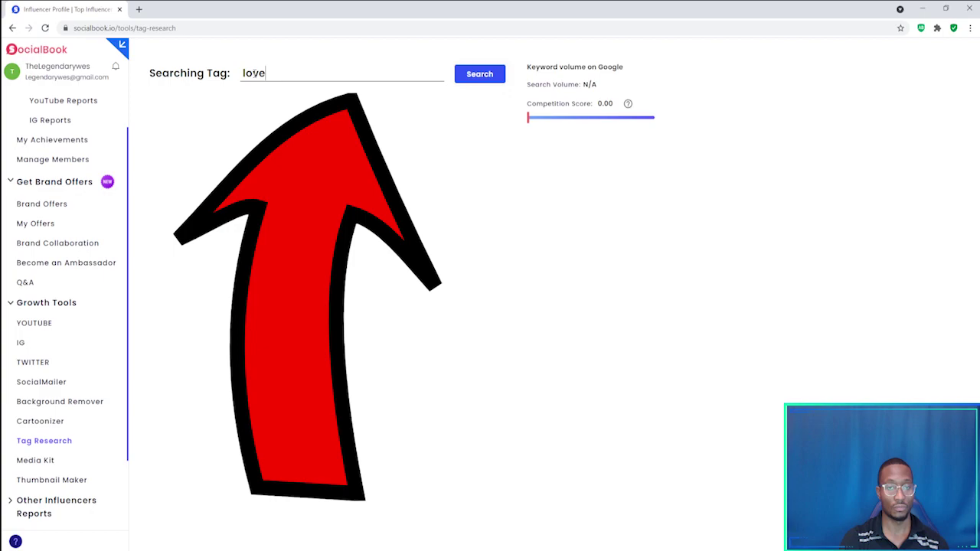
click(499, 73)
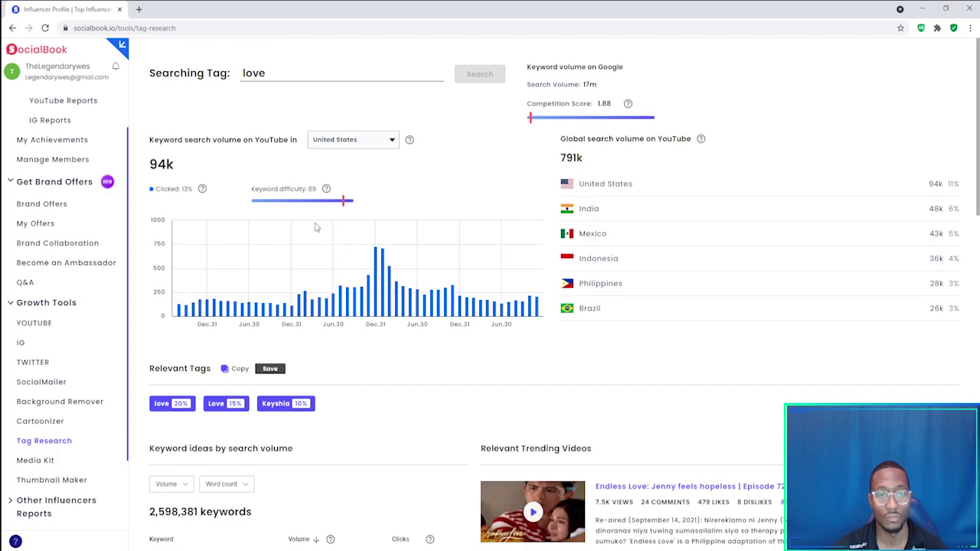
Step: Examine the tag's search volume, relevant tags, keyword ideas and the video tags of the relevant trending videos, including "Endless Love recap"
scroll(488, 180, down, 5)
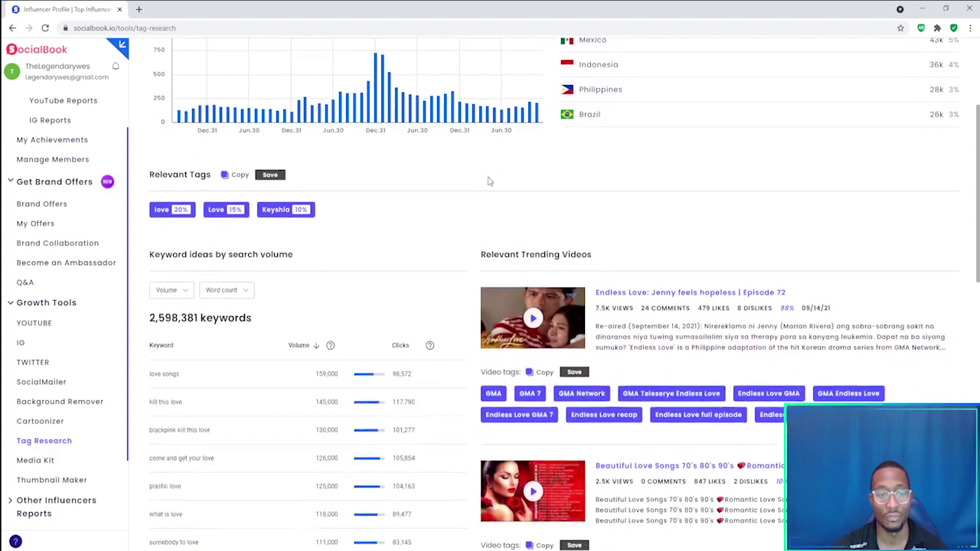
scroll(489, 180, up, 3)
scroll(488, 180, up, 2)
scroll(489, 180, down, 2)
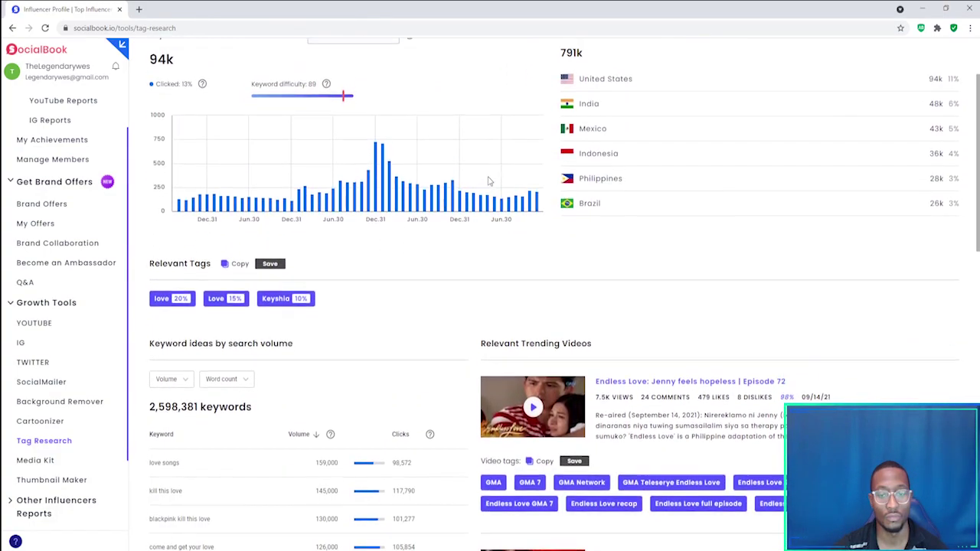
scroll(490, 183, down, 1)
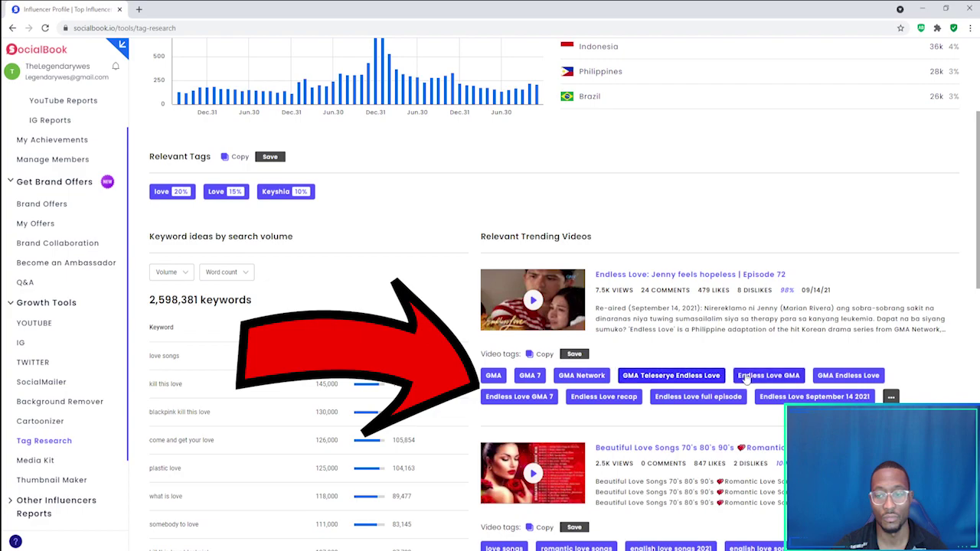
scroll(598, 362, down, 1)
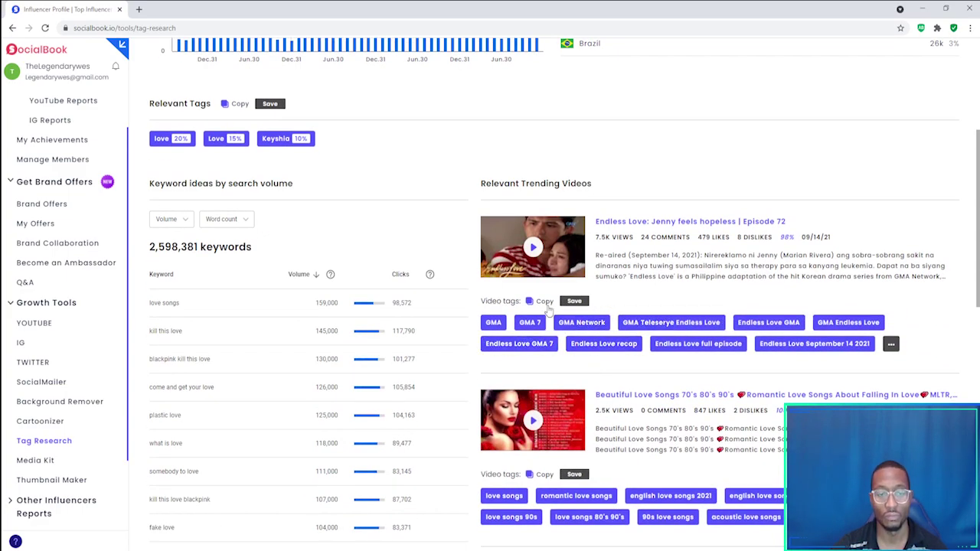
scroll(366, 287, down, 1)
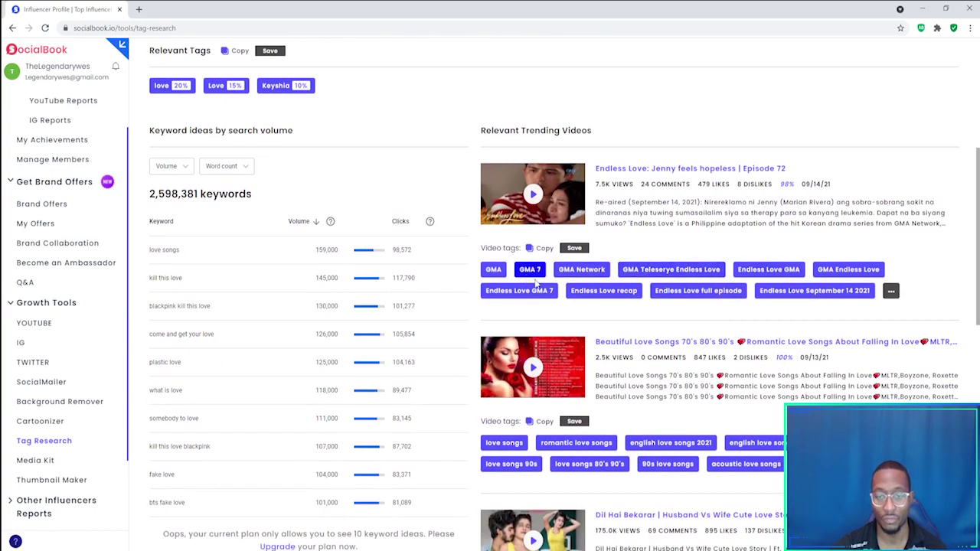
click(595, 292)
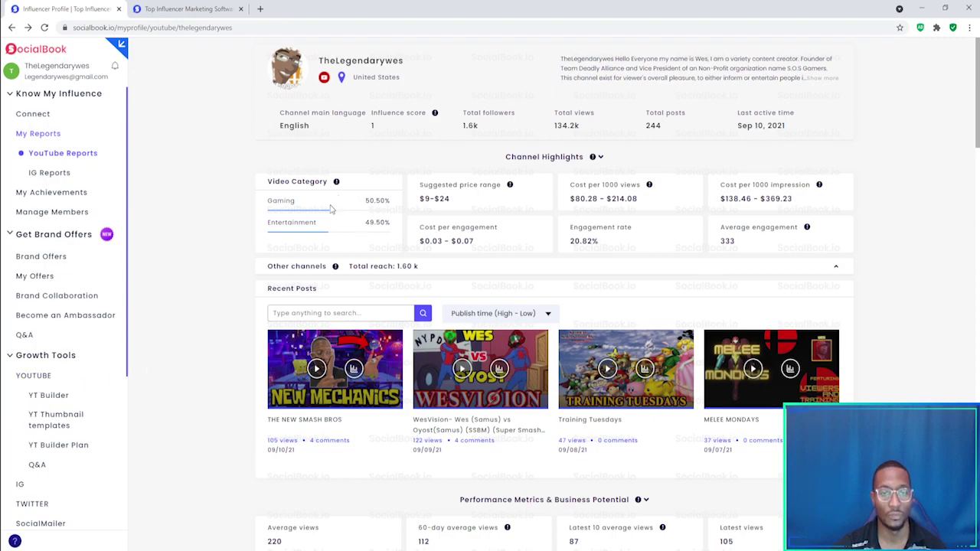
Step: Review the YouTube report's video category, performance metrics and top performance posts
mouse_move(337, 184)
scroll(327, 230, down, 2)
scroll(327, 229, down, 4)
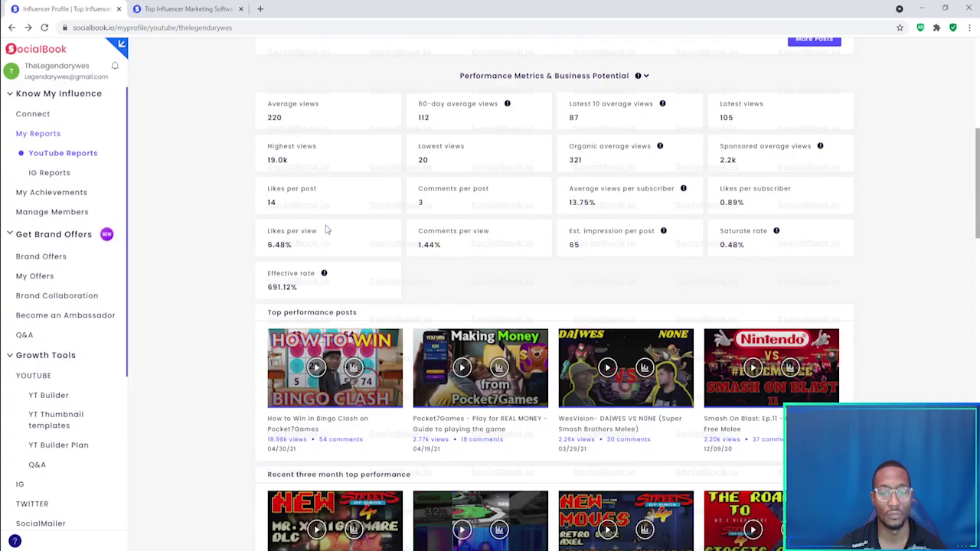
scroll(327, 230, up, 1)
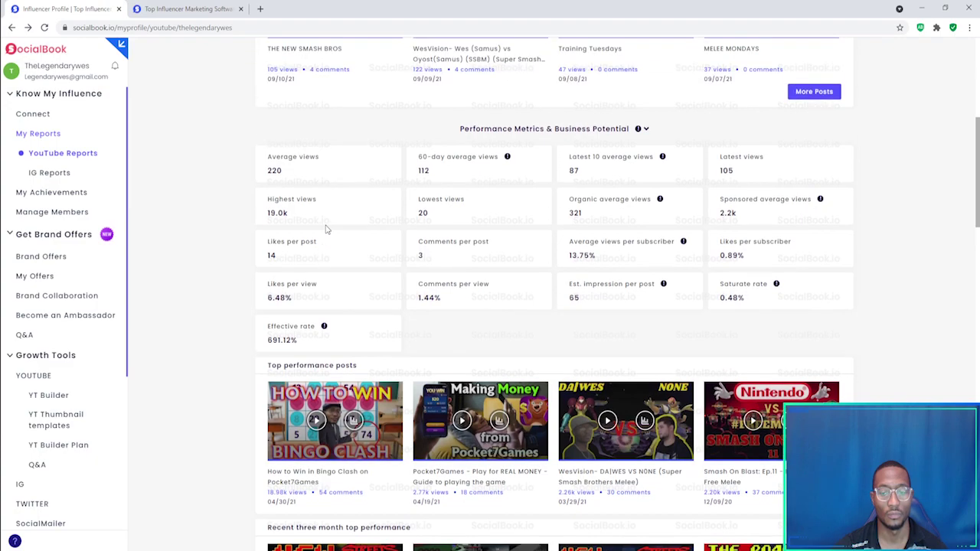
scroll(327, 229, down, 4)
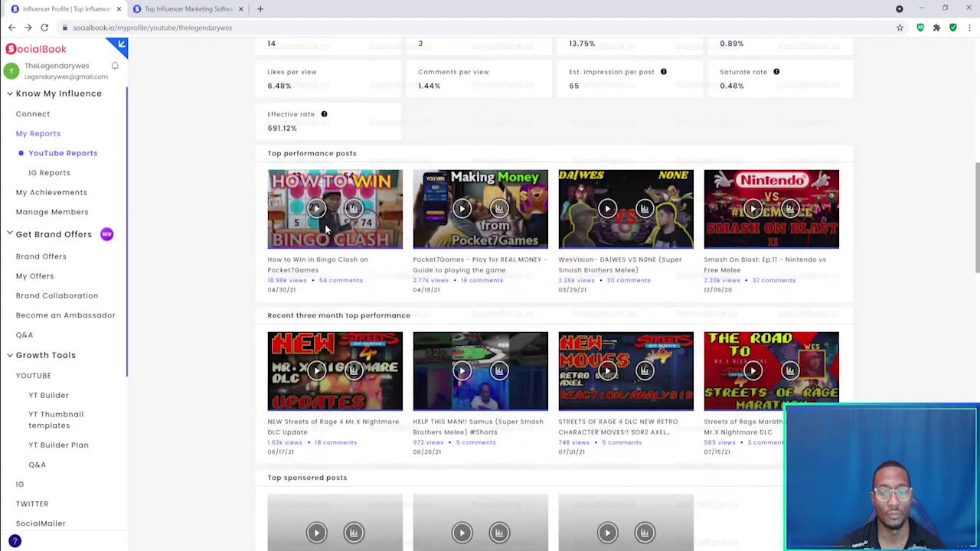
scroll(326, 227, up, 5)
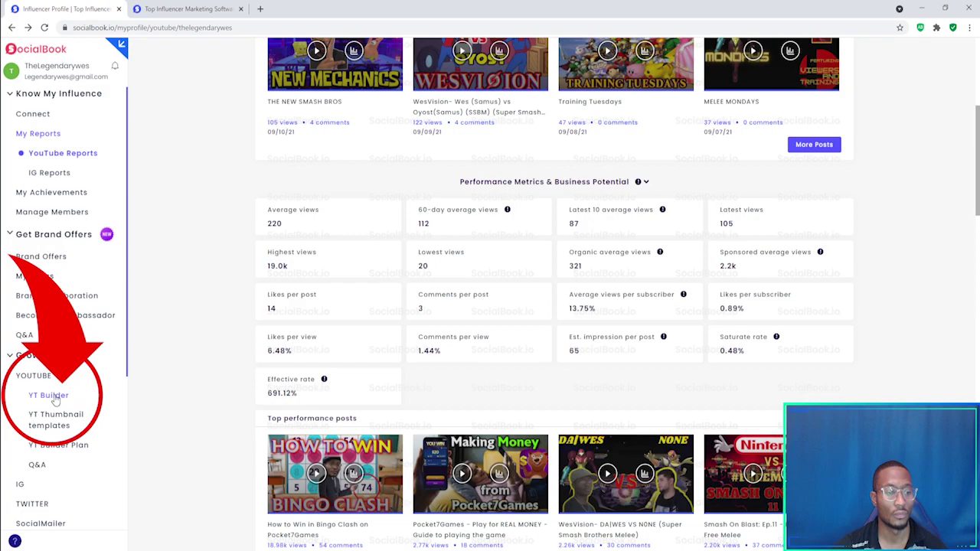
Step: Install the SocialBook YouTube Builder extension from the Chrome Web Store via the YT Builder page
click(55, 396)
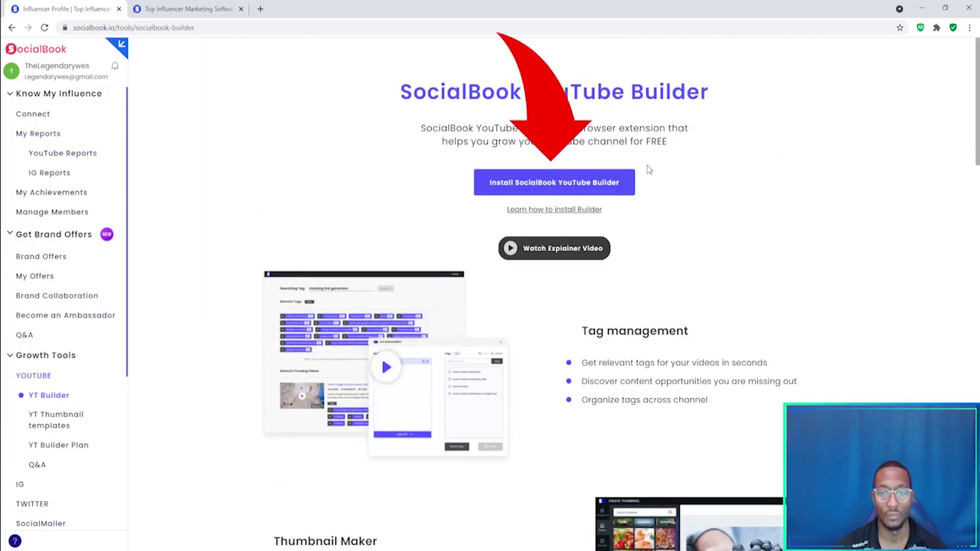
click(508, 187)
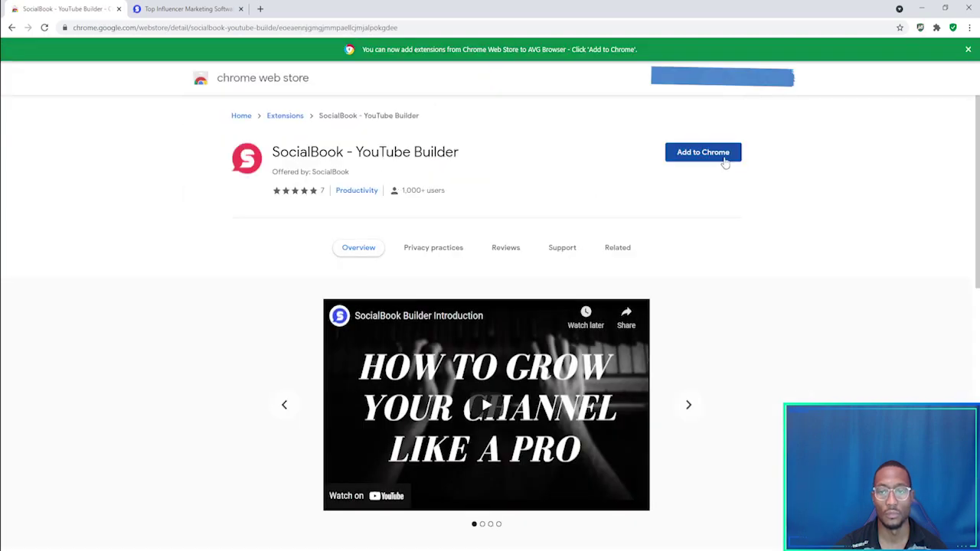
click(684, 159)
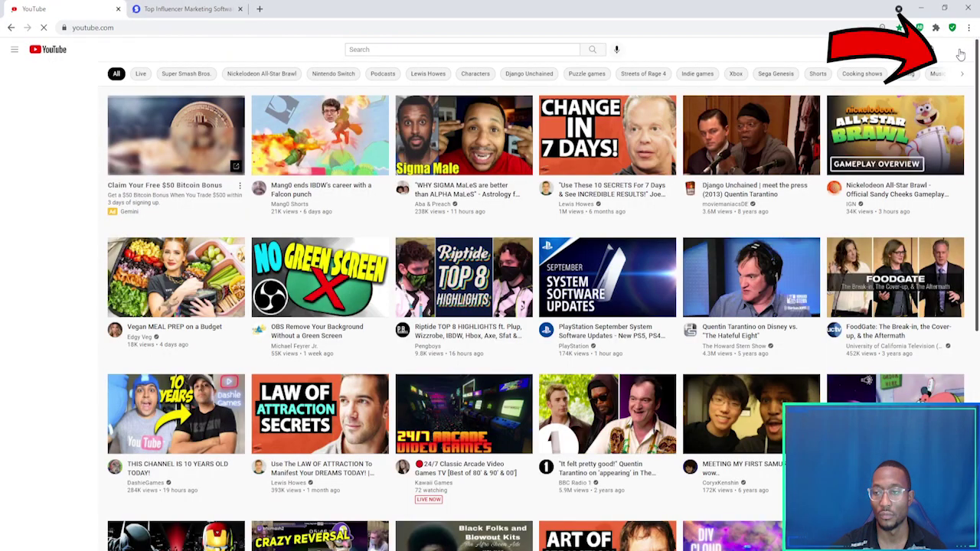
Step: Go to YouTube Studio and open competitor management from the SocialBook Builder's competitor list
click(958, 51)
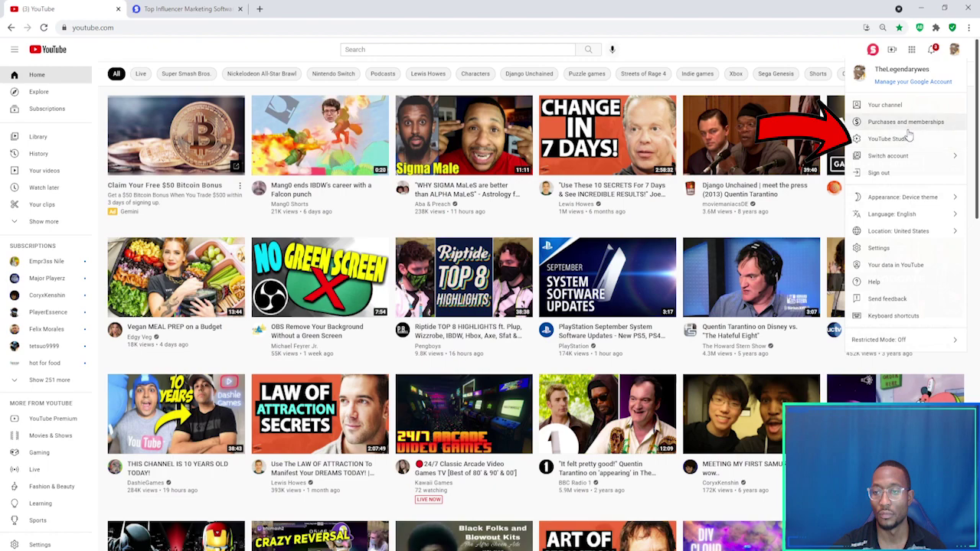
click(908, 138)
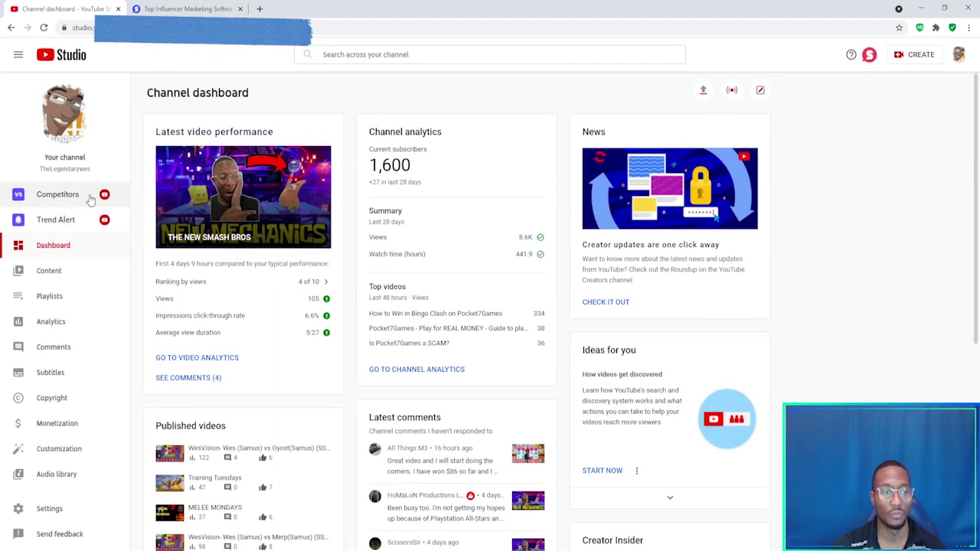
click(869, 57)
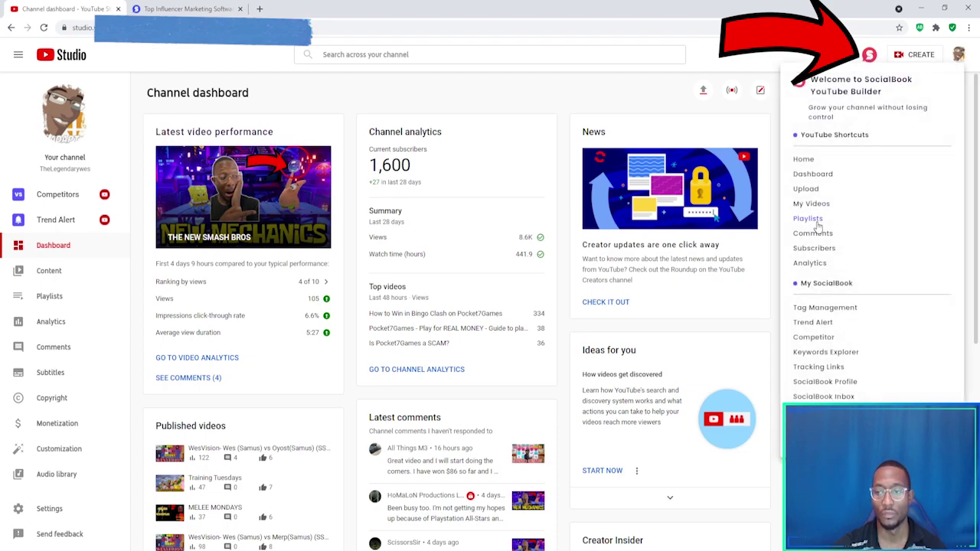
click(812, 337)
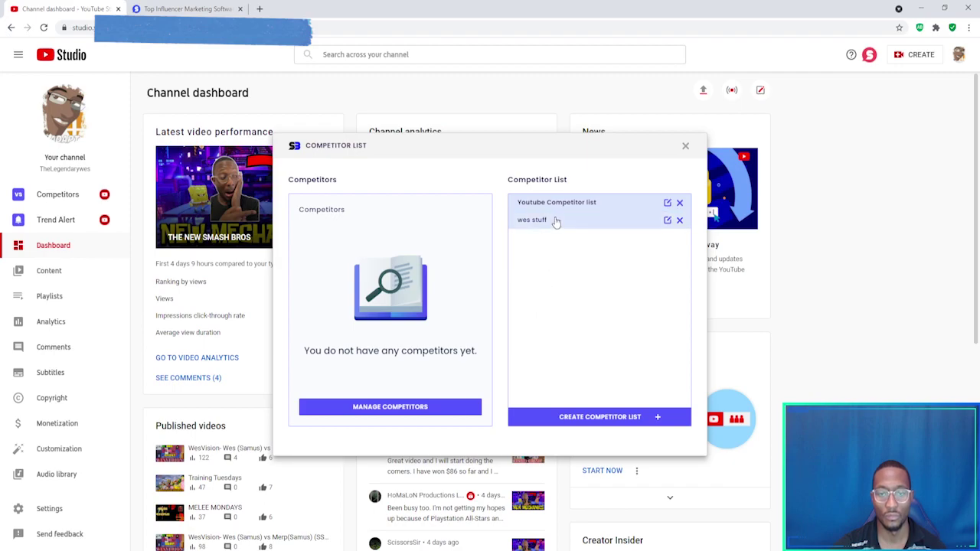
drag(556, 222, 525, 262)
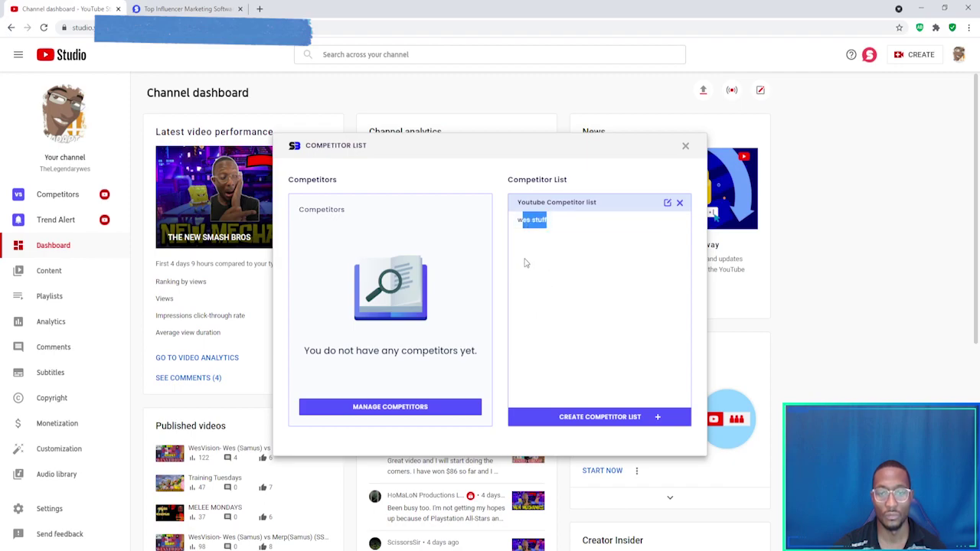
click(392, 410)
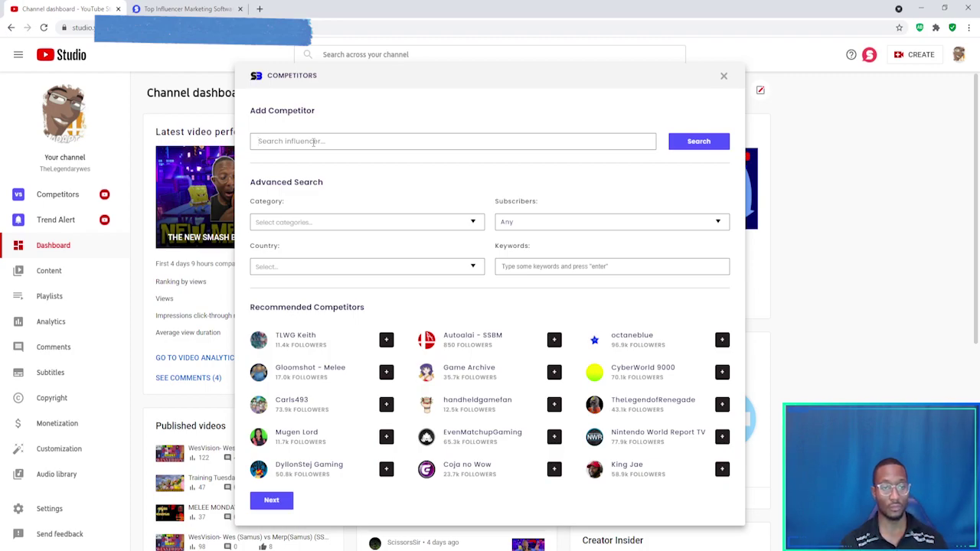
Step: Enter "wes" as the competitor to find and filter recommendations to Gaming, United States and a minimum of 5,000 subscribers
text(wes)
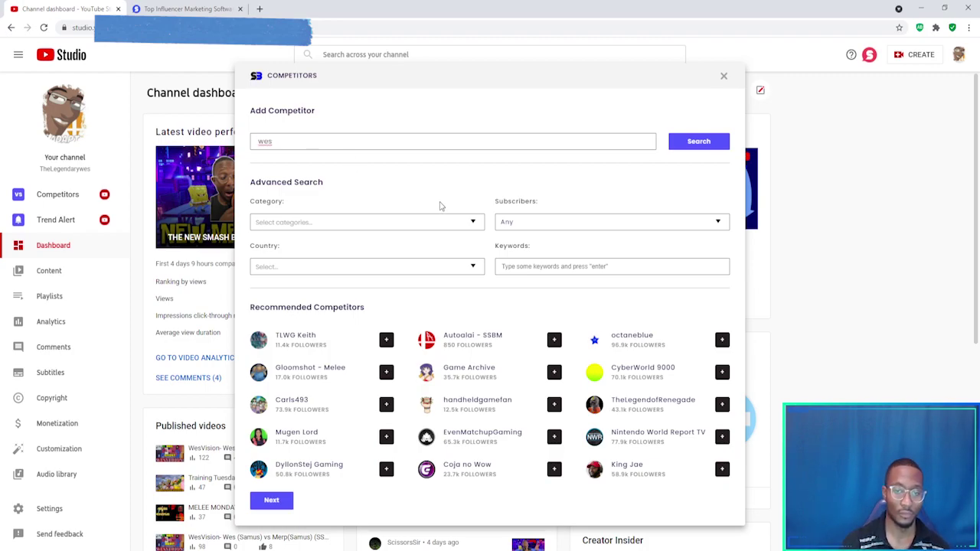
click(475, 222)
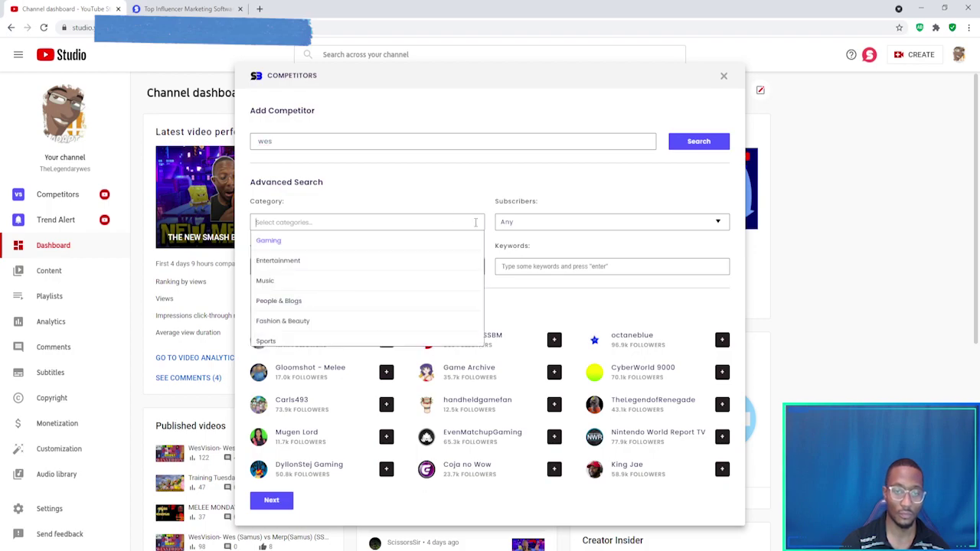
click(371, 242)
click(471, 266)
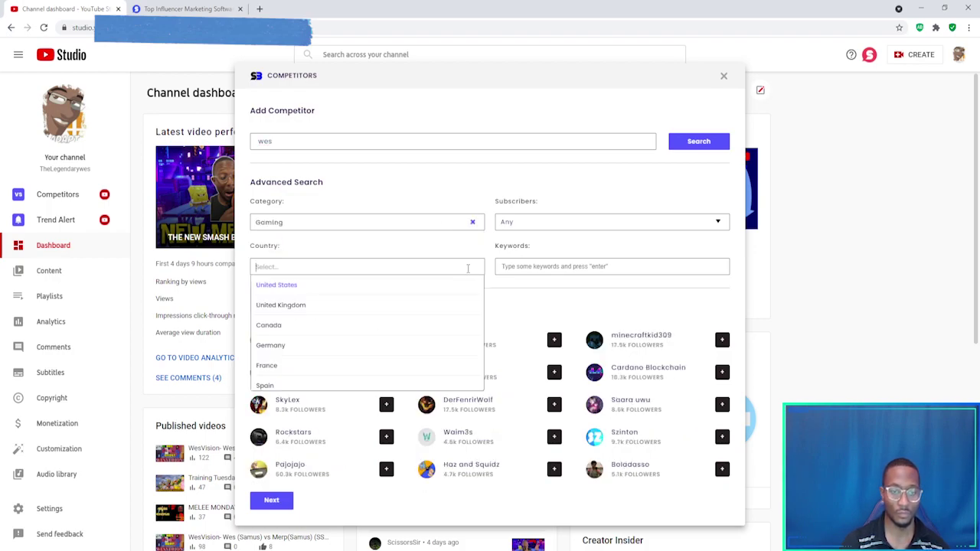
click(388, 291)
click(713, 222)
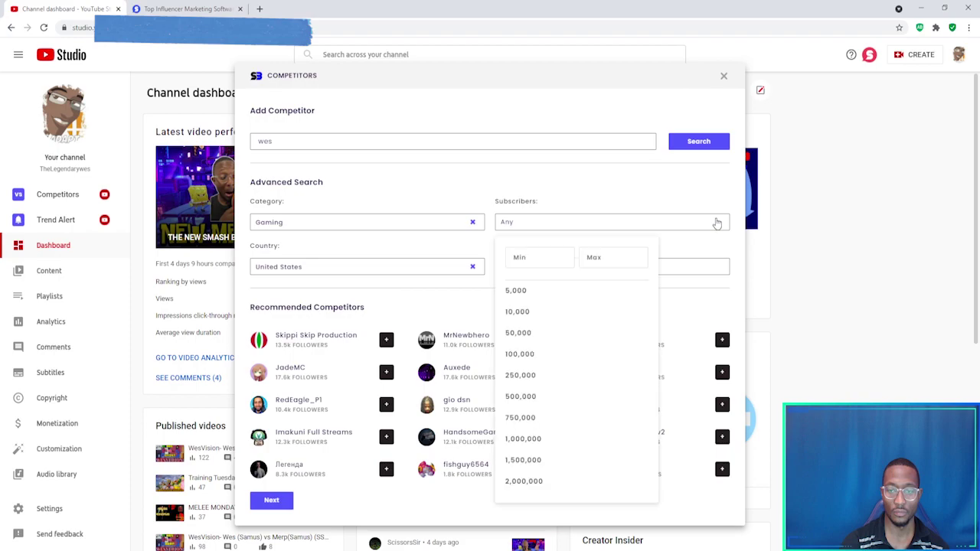
click(595, 292)
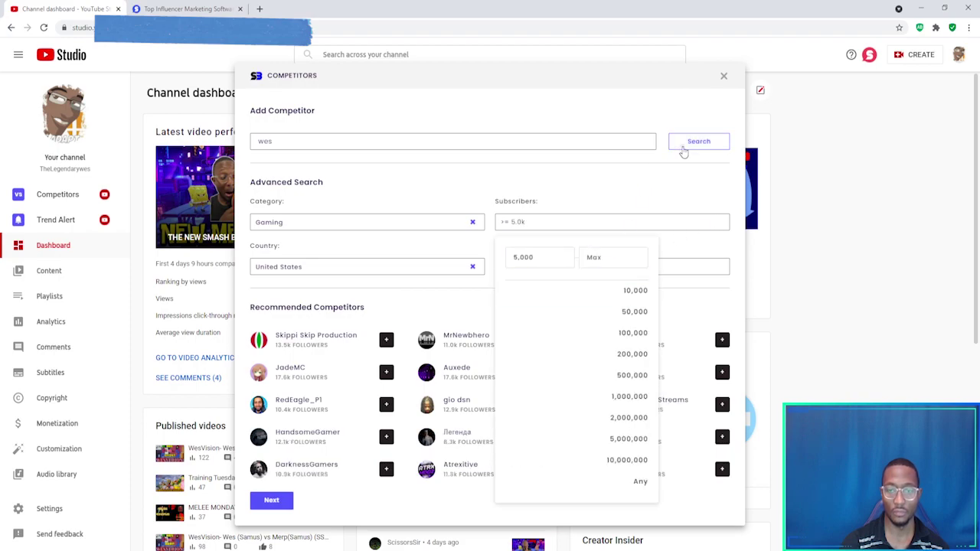
Step: Search influencers for "wes" and add the SICK WES channel as a competitor
click(684, 151)
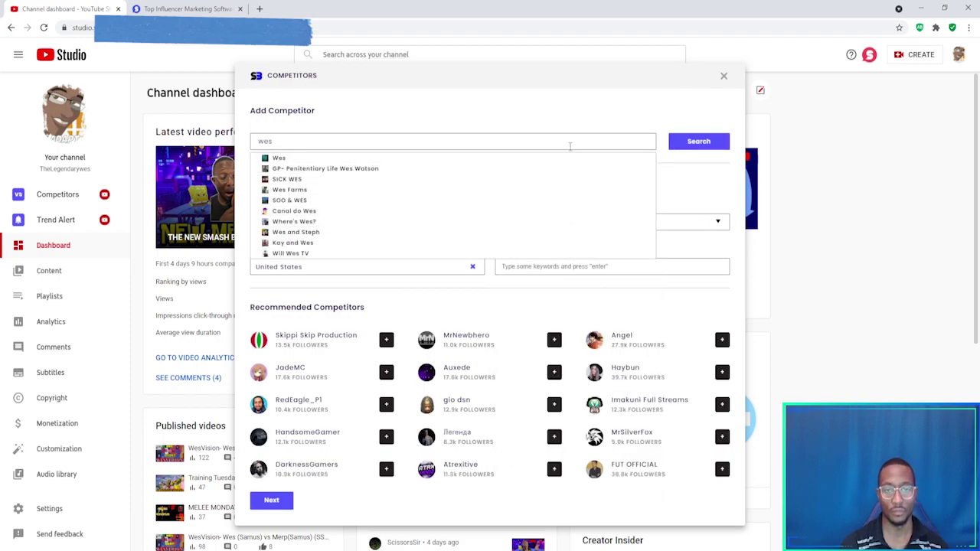
click(579, 117)
click(695, 142)
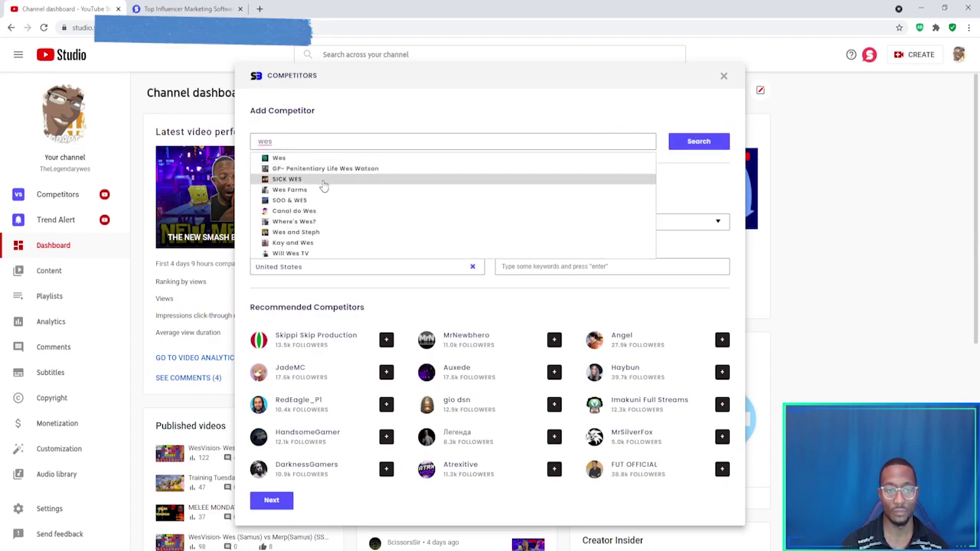
click(698, 143)
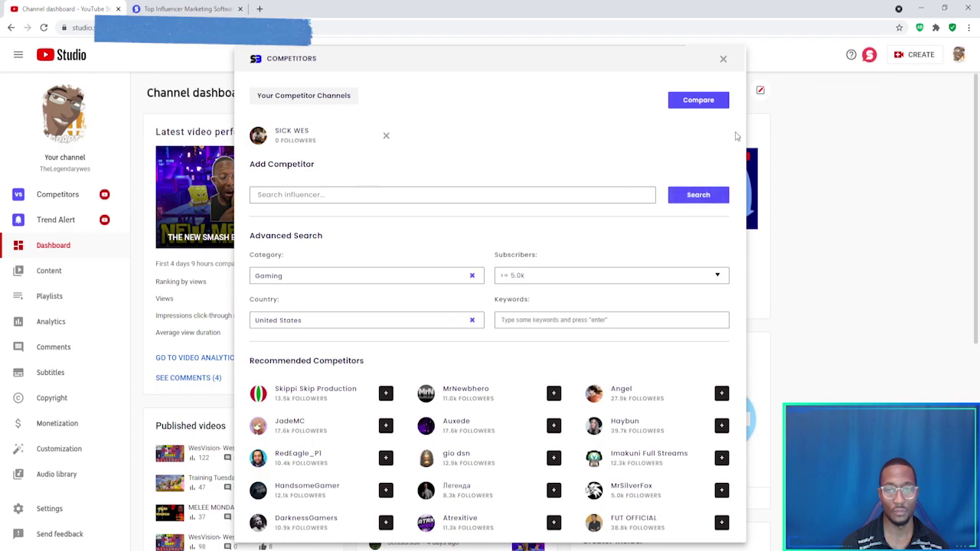
Step: Compare the channel with SICK WES on total views, subscribers, total videos and average views, subs and videos per day
click(718, 106)
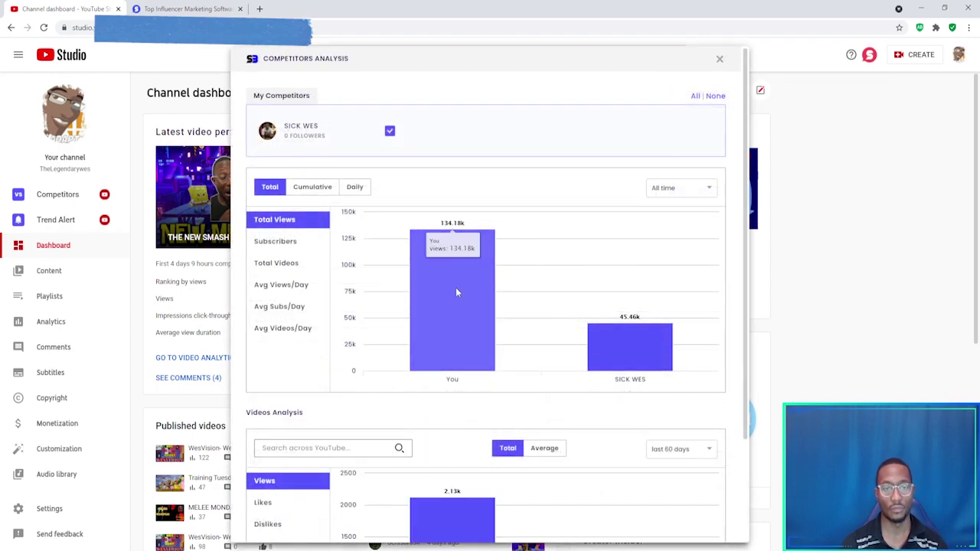
scroll(437, 330, down, 2)
scroll(437, 327, up, 2)
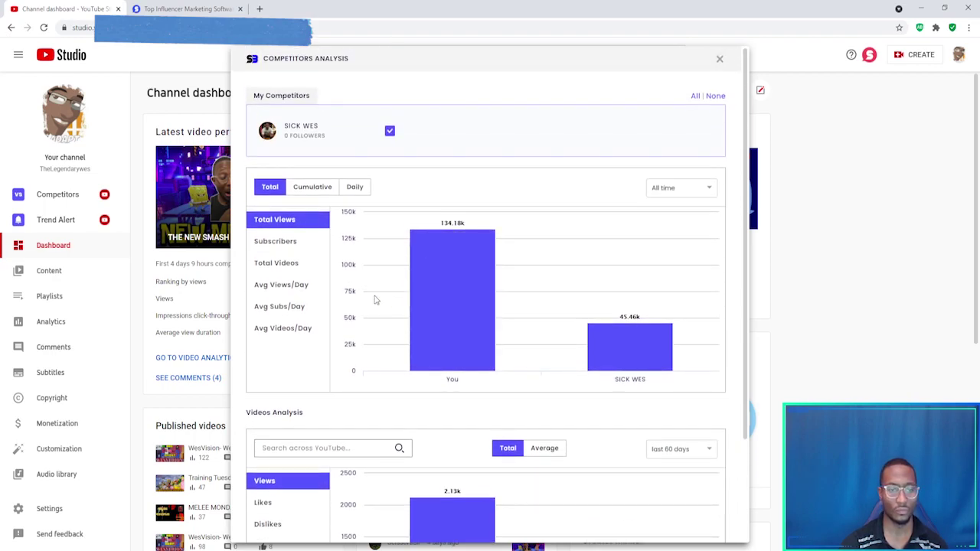
click(275, 250)
click(276, 267)
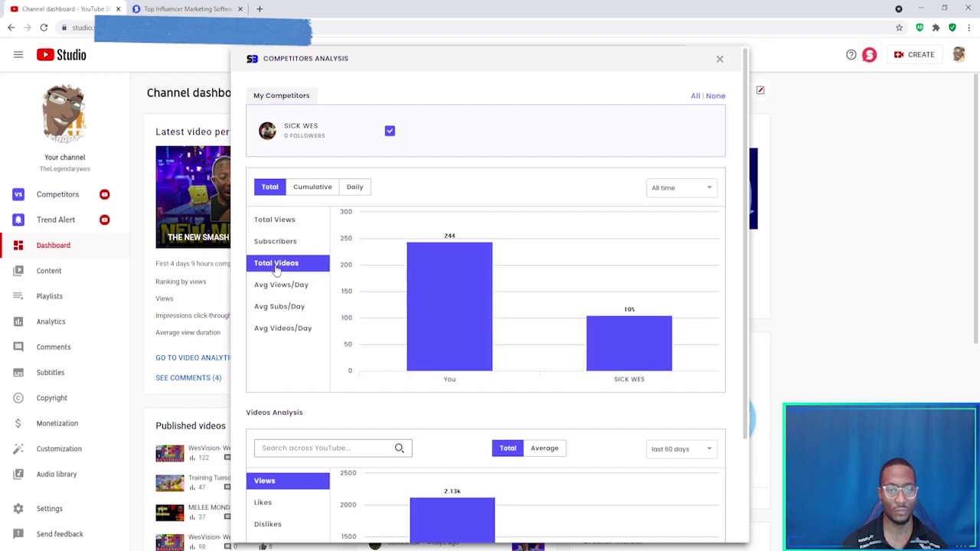
click(275, 286)
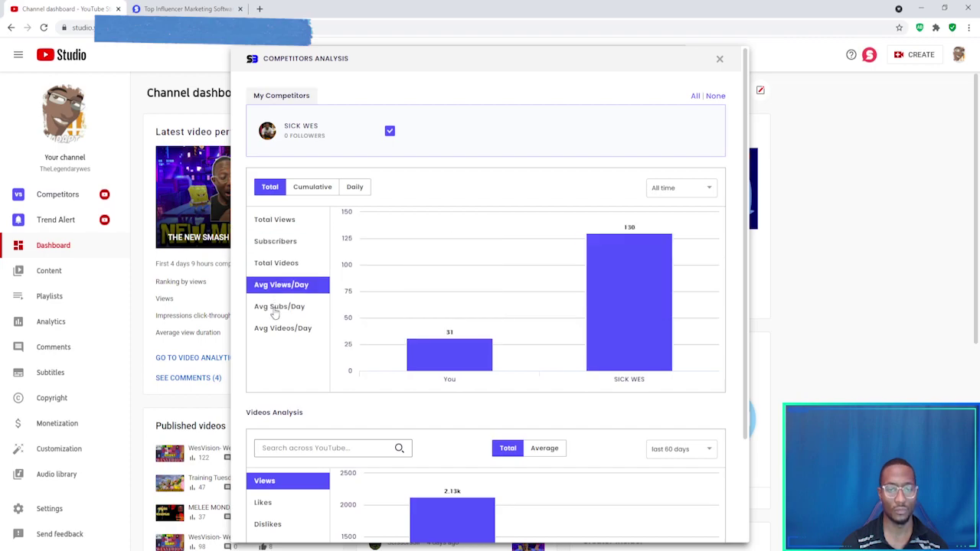
click(275, 308)
click(274, 329)
Step: Review the Videos Analysis views comparison for the last 60 days and close the competitors analysis
scroll(464, 345, down, 1)
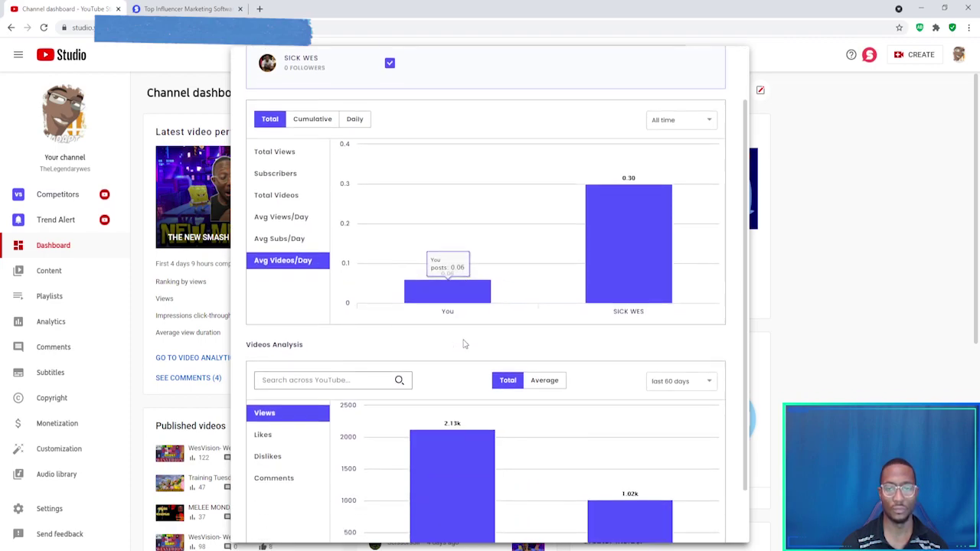
scroll(463, 345, down, 1)
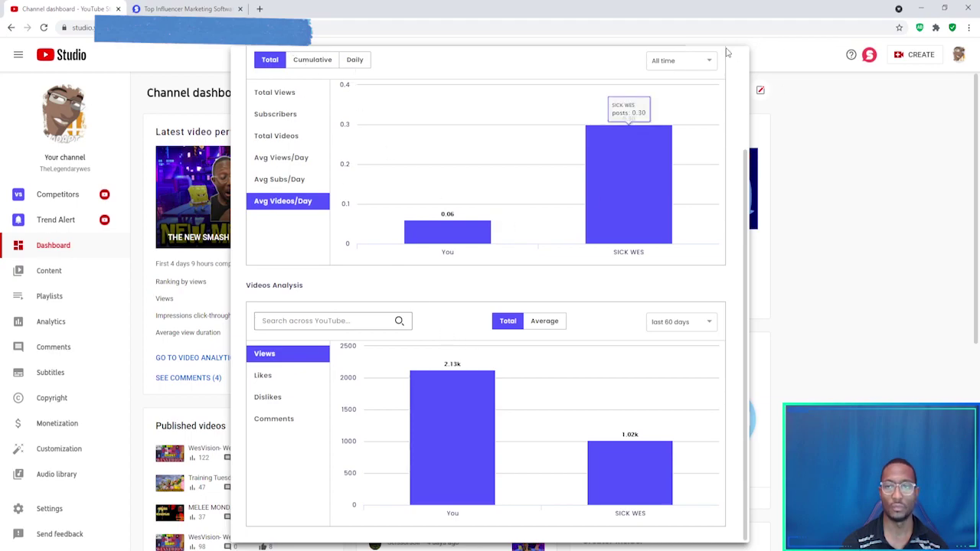
scroll(624, 231, up, 2)
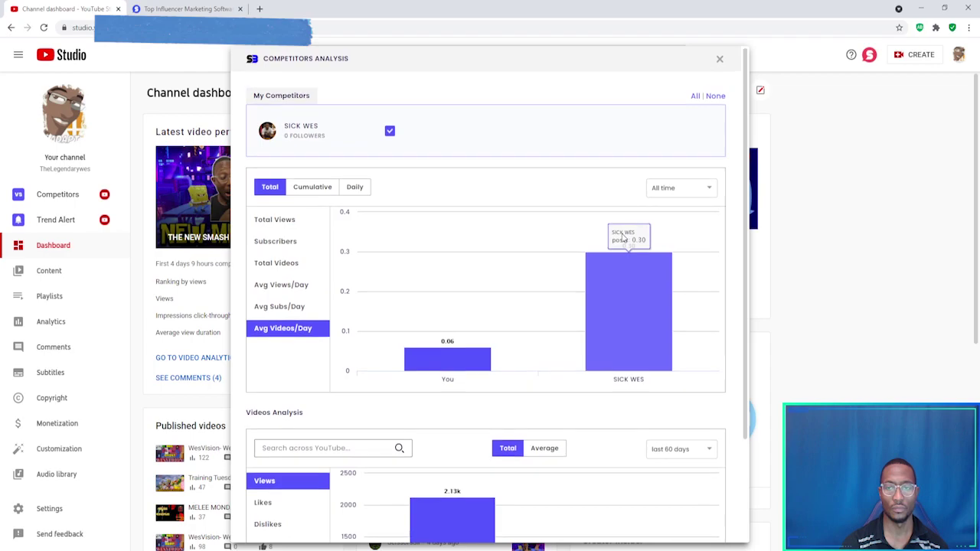
click(720, 62)
scroll(287, 361, down, 1)
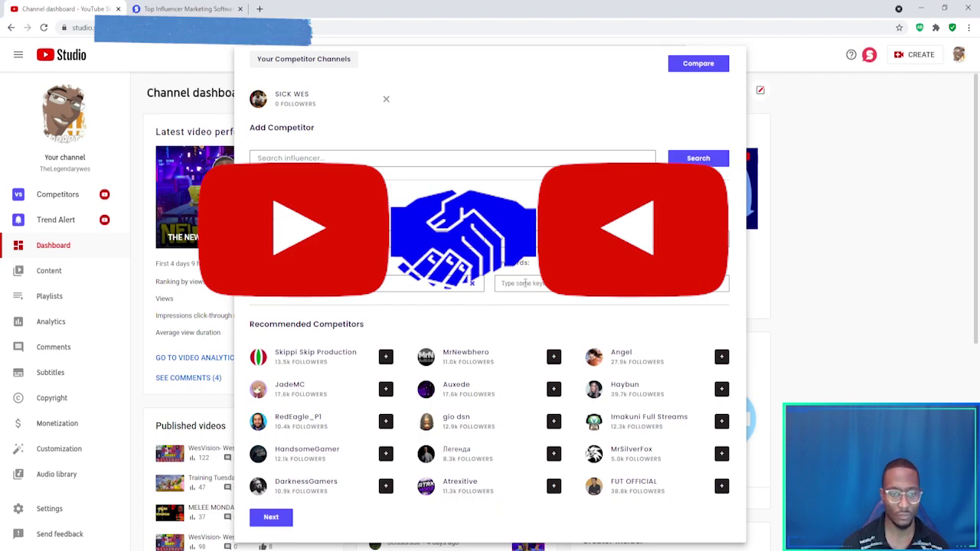
click(384, 156)
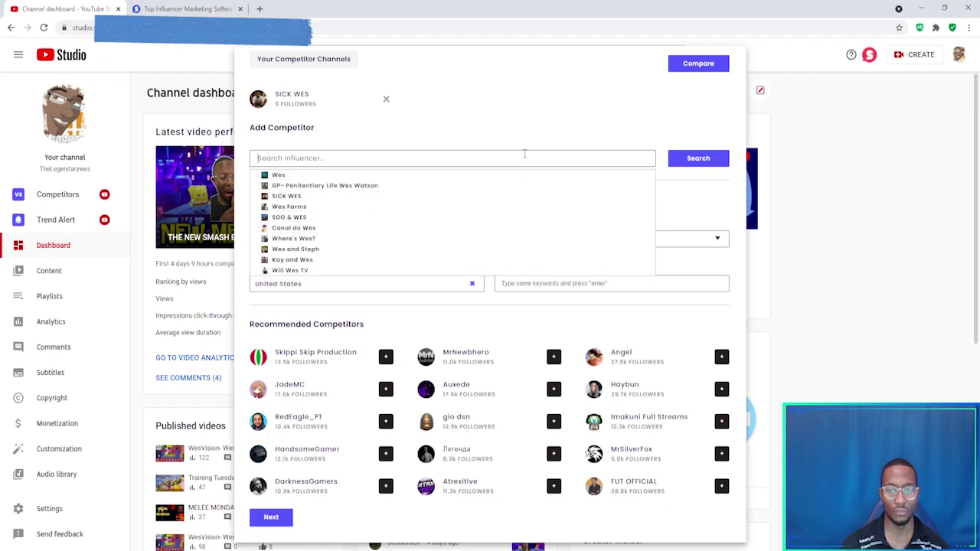
click(602, 80)
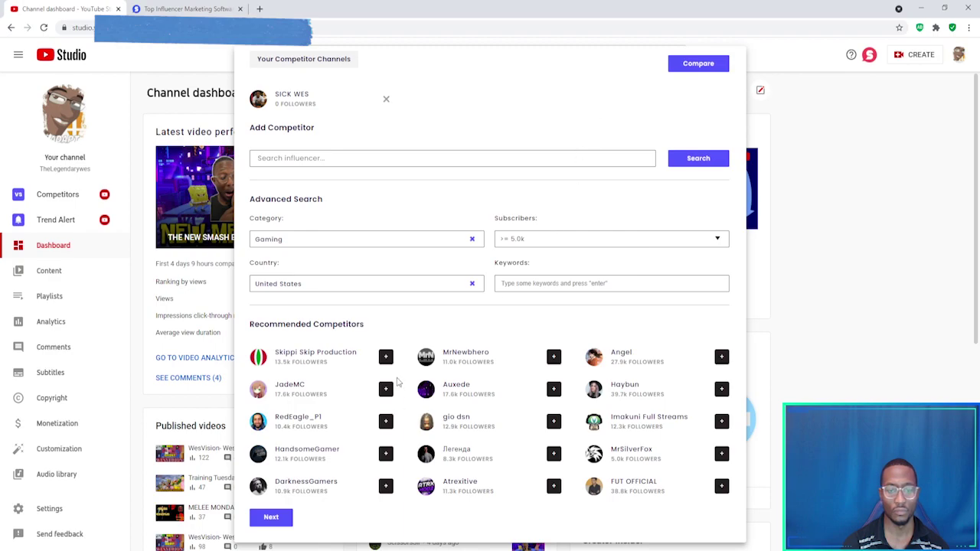